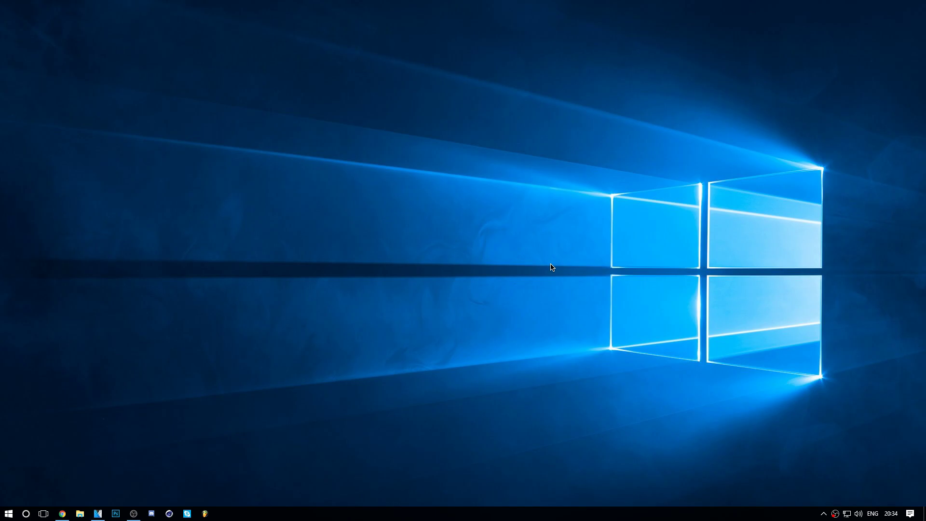
{"action": "left_click", "coordinate": [62, 514]}
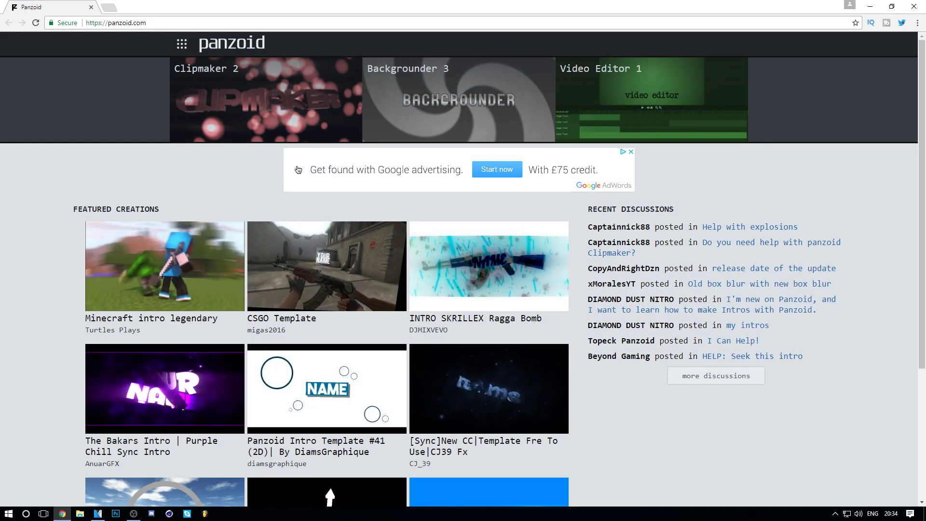
{"action": "left_click_drag", "start_coordinate": [155, 27], "coordinate": [93, 39]}
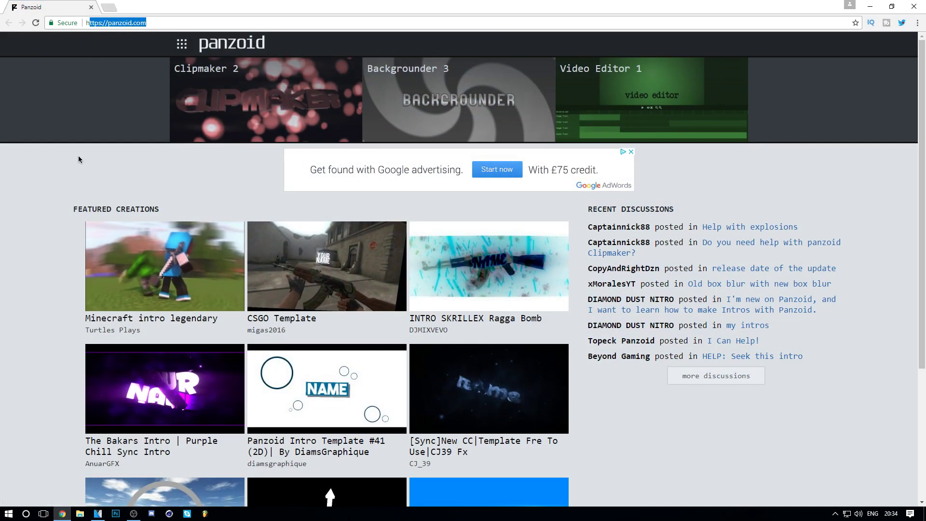
{"action": "left_click", "coordinate": [74, 181]}
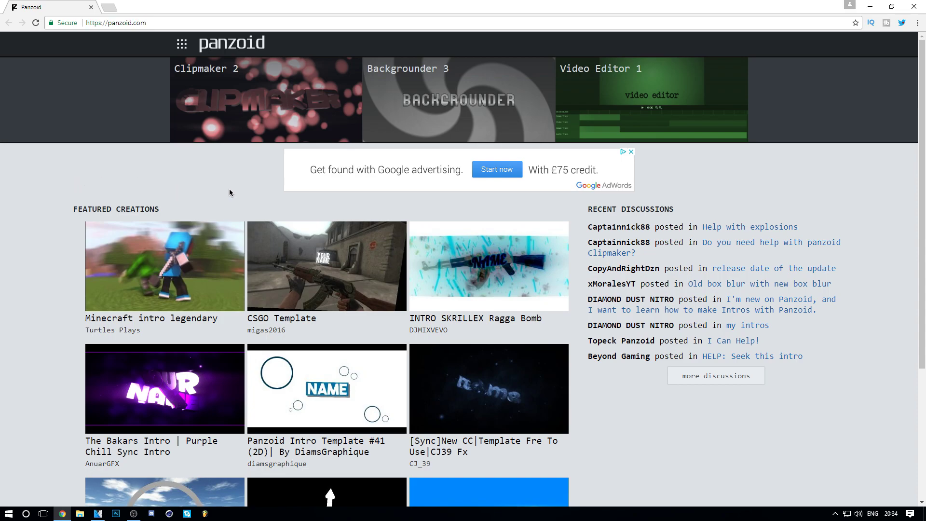
{"action": "scroll", "coordinate": [214, 220], "scroll_direction": "down", "scroll_amount": 3}
{"action": "scroll", "coordinate": [227, 150], "scroll_direction": "up", "scroll_amount": 3}
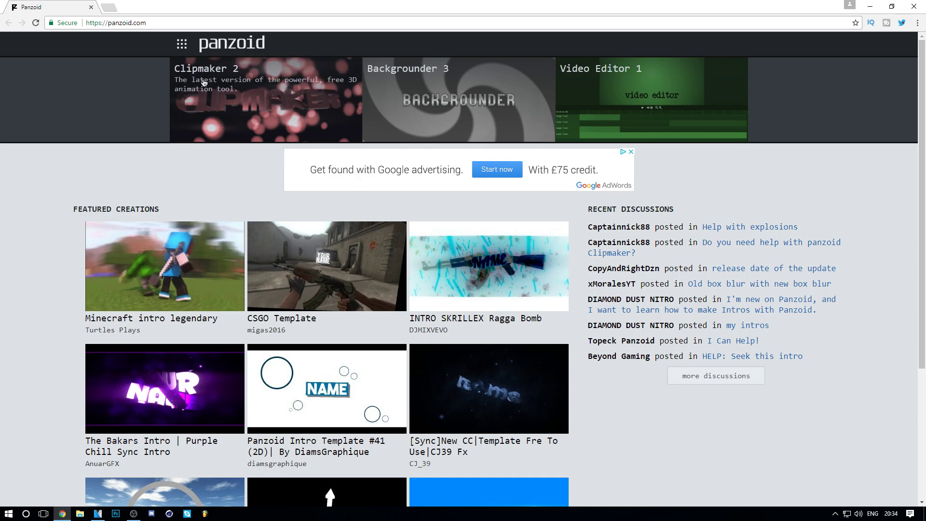
{"action": "scroll", "coordinate": [207, 96], "scroll_direction": "down", "scroll_amount": 2}
{"action": "scroll", "coordinate": [156, 393], "scroll_direction": "up", "scroll_amount": 2}
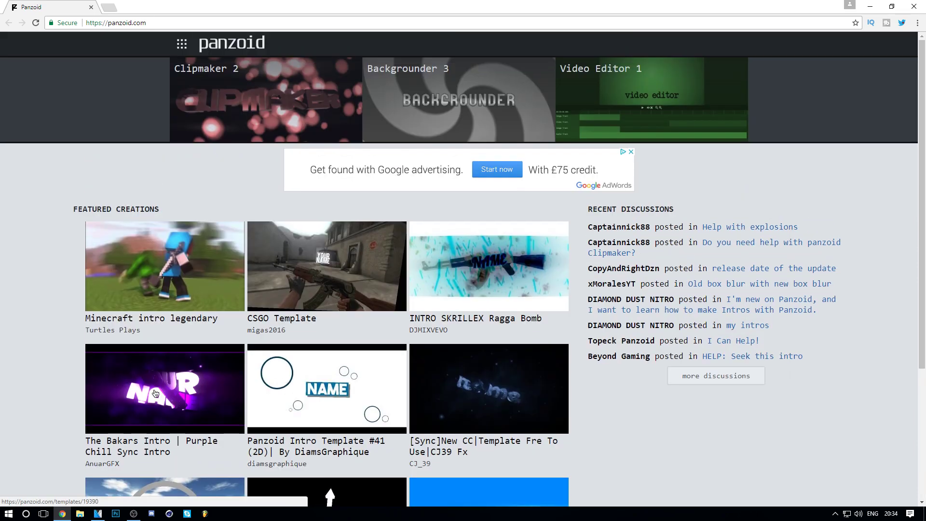
{"action": "scroll", "coordinate": [164, 372], "scroll_direction": "down", "scroll_amount": 1}
{"action": "scroll", "coordinate": [164, 372], "scroll_direction": "up", "scroll_amount": 1}
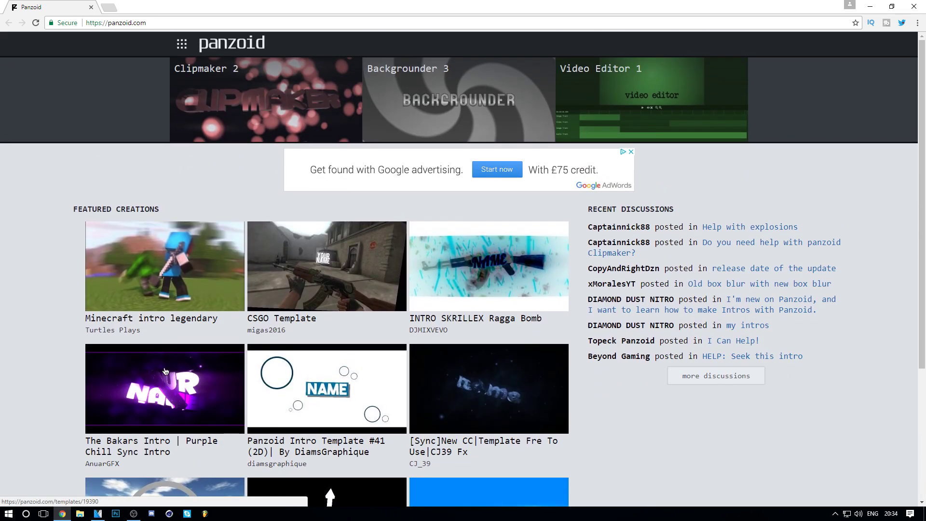
- Open the CSGO Template and switch to the Clipmaker tab where it plays
{"action": "left_click", "coordinate": [285, 318]}
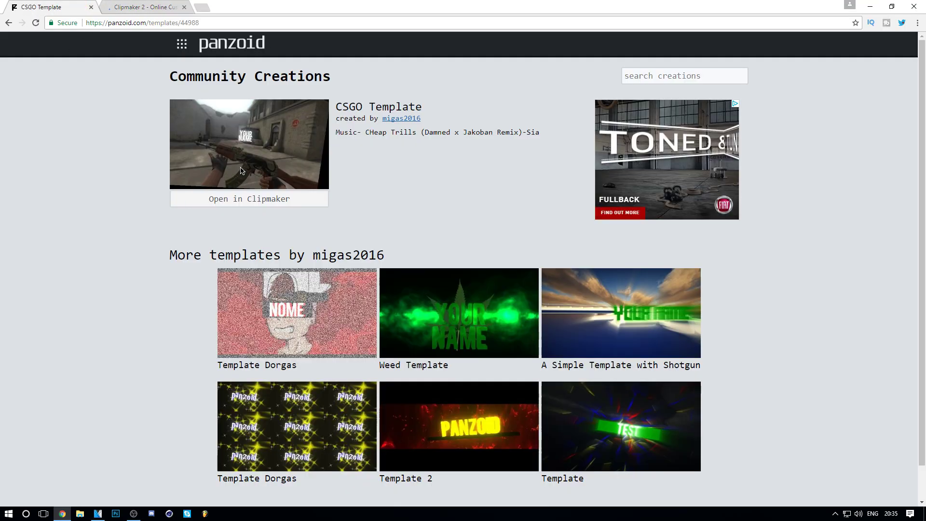
{"action": "left_click", "coordinate": [244, 198]}
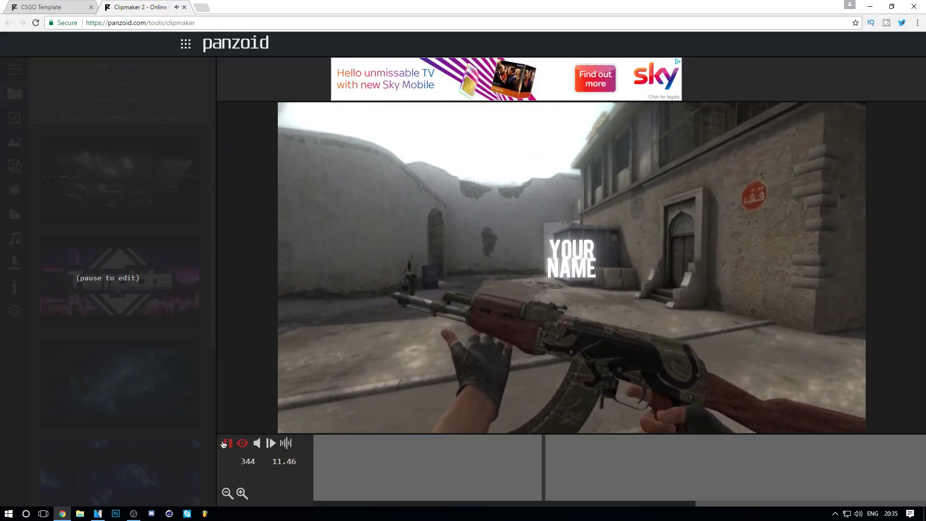
- Pause the CSGO preview and load the blue metallic 3D NAME template
{"action": "left_click", "coordinate": [225, 444]}
{"action": "scroll", "coordinate": [132, 438], "scroll_direction": "down", "scroll_amount": 2}
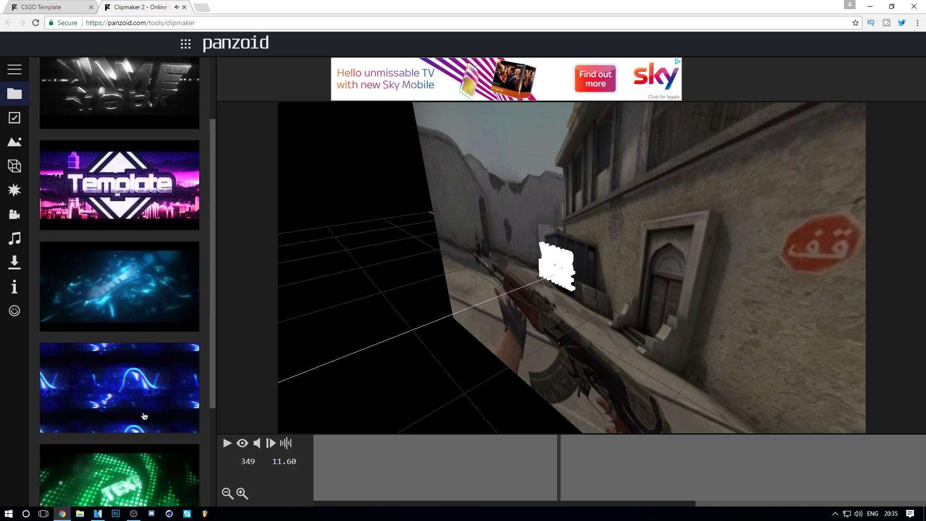
{"action": "left_click", "coordinate": [147, 397]}
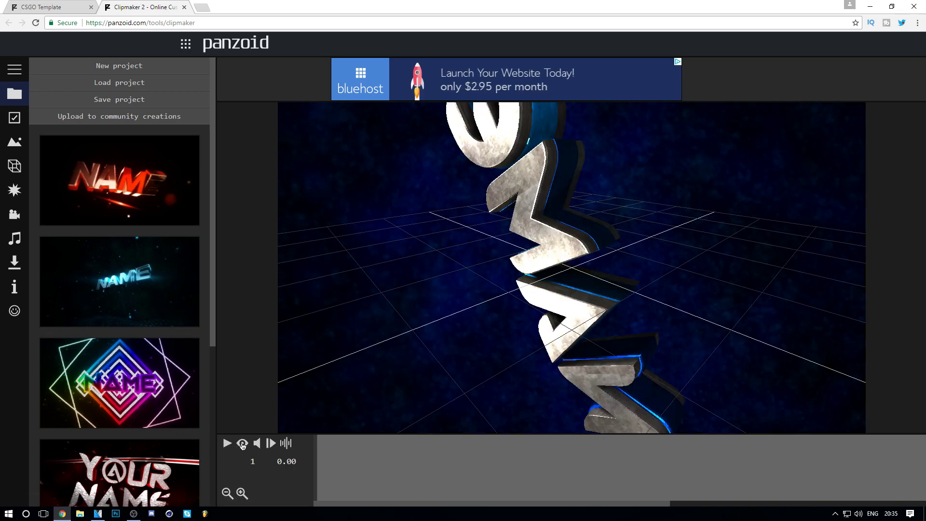
- Play the NAME template's preview, then pause it at 9.10
{"action": "left_click", "coordinate": [227, 444]}
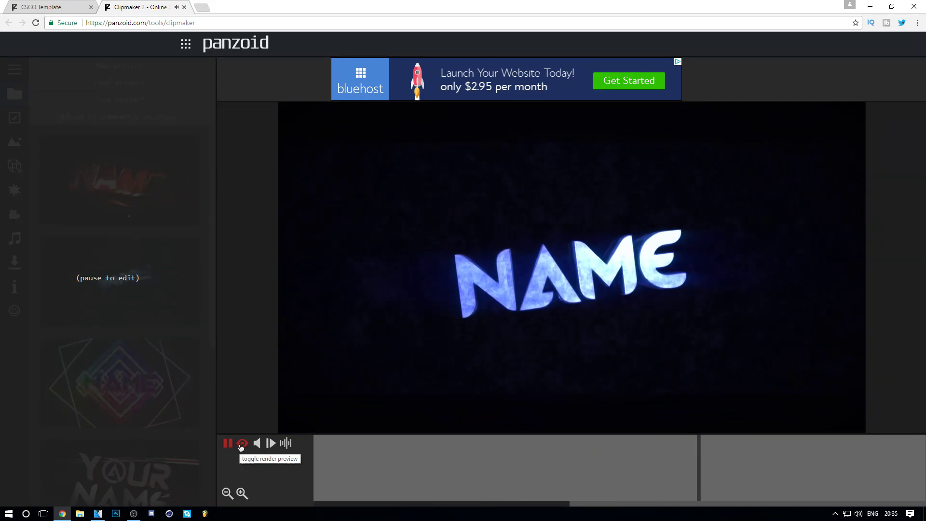
{"action": "key", "text": "space"}
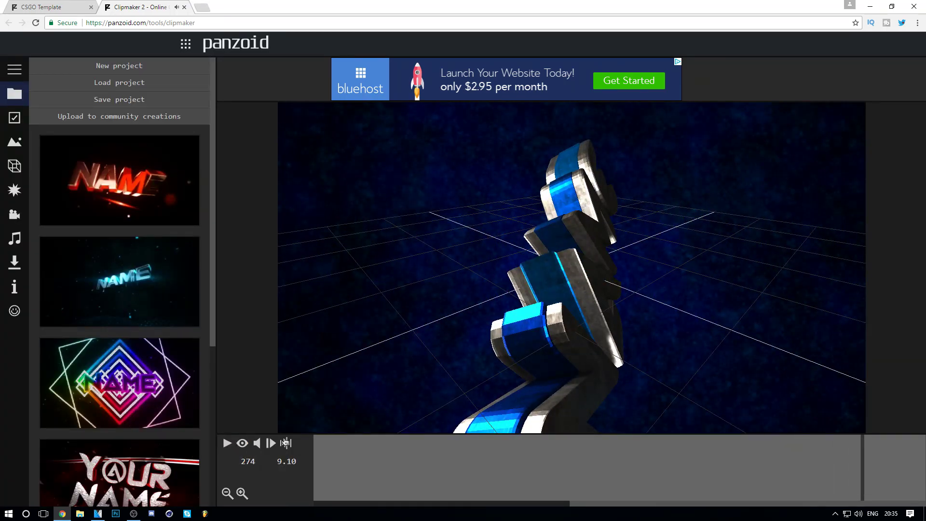
{"action": "scroll", "coordinate": [211, 359], "scroll_direction": "down", "scroll_amount": 5}
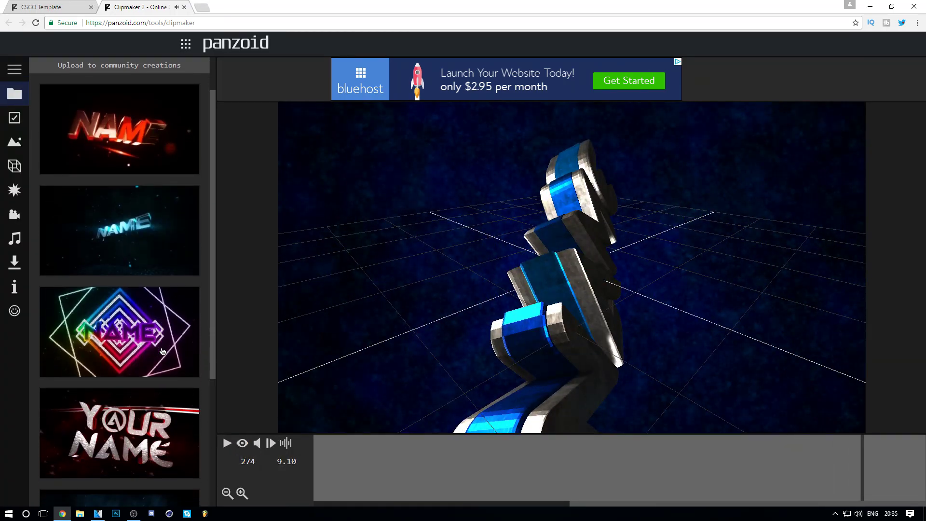
{"action": "scroll", "coordinate": [198, 322], "scroll_direction": "up", "scroll_amount": 2}
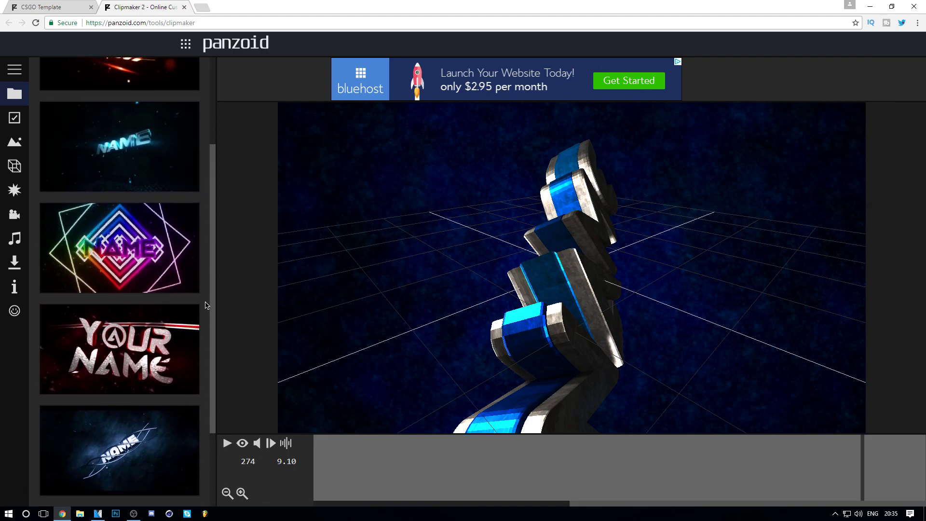
{"action": "scroll", "coordinate": [197, 357], "scroll_direction": "down", "scroll_amount": 3}
{"action": "scroll", "coordinate": [183, 289], "scroll_direction": "up", "scroll_amount": 5}
{"action": "scroll", "coordinate": [172, 203], "scroll_direction": "up", "scroll_amount": 1}
{"action": "scroll", "coordinate": [172, 193], "scroll_direction": "down", "scroll_amount": 1}
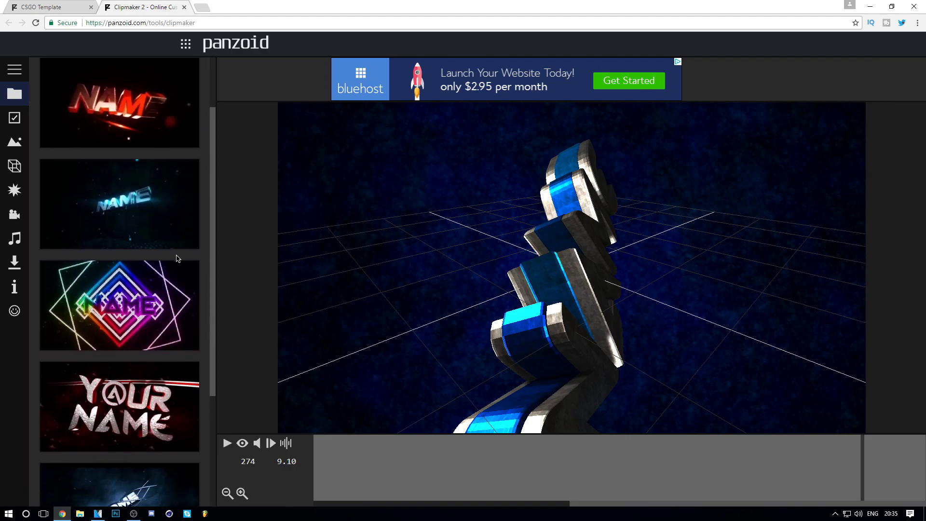
{"action": "scroll", "coordinate": [174, 176], "scroll_direction": "up", "scroll_amount": 2}
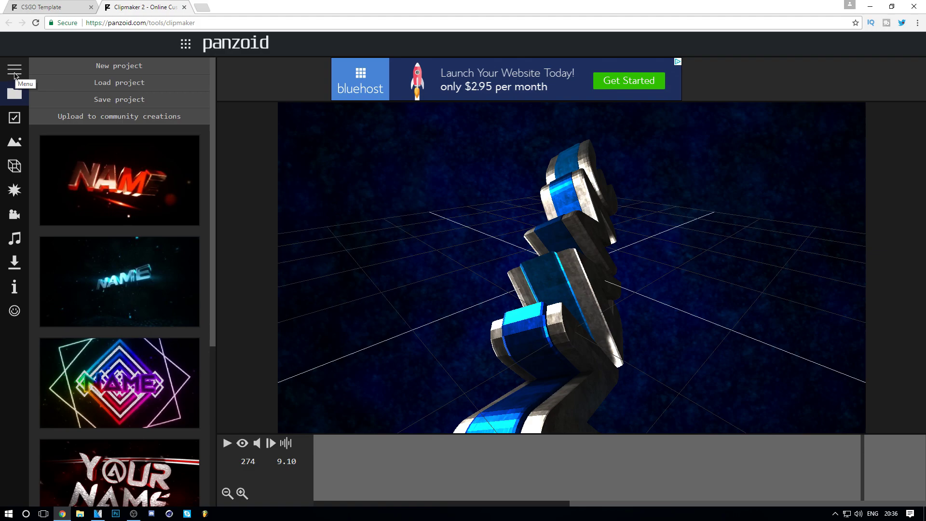
- Open Basics and keep 1920x1080 (1080p) resolution and a frame rate of 30
{"action": "left_click", "coordinate": [15, 74]}
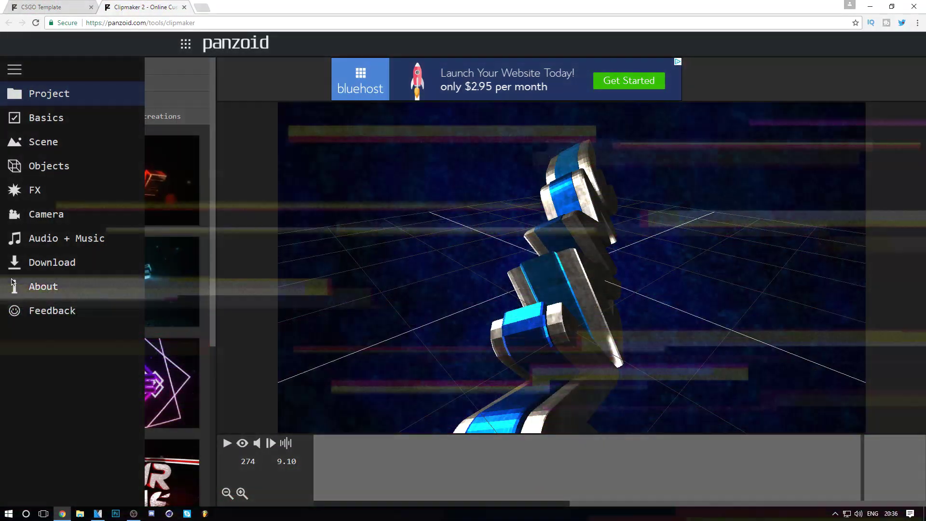
{"action": "left_click", "coordinate": [29, 117]}
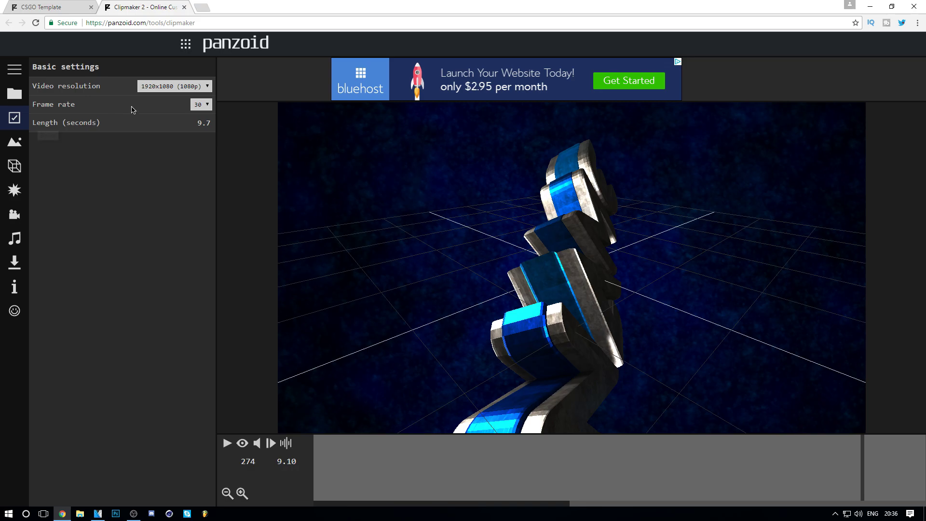
{"action": "left_click", "coordinate": [165, 87]}
{"action": "left_click", "coordinate": [165, 87]}
{"action": "left_click", "coordinate": [198, 107]}
{"action": "left_click", "coordinate": [203, 106]}
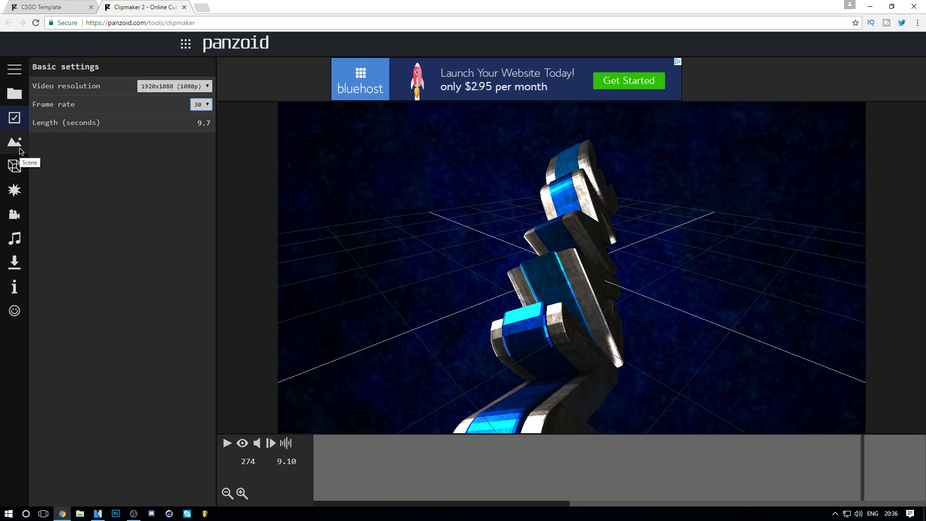
- Open the Objects list and select Group: TEXT to show its properties
{"action": "left_click", "coordinate": [13, 175]}
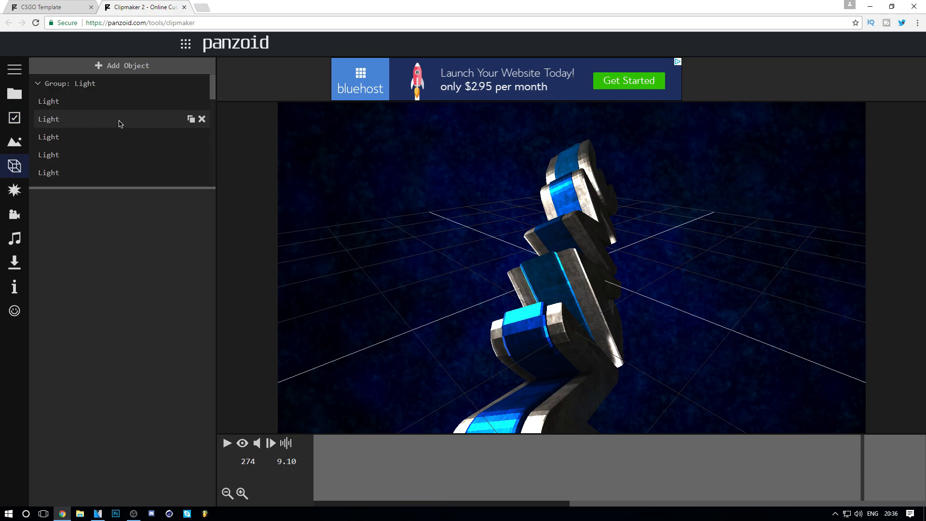
{"action": "left_click_drag", "start_coordinate": [212, 95], "coordinate": [215, 117]}
{"action": "left_click", "coordinate": [90, 129]}
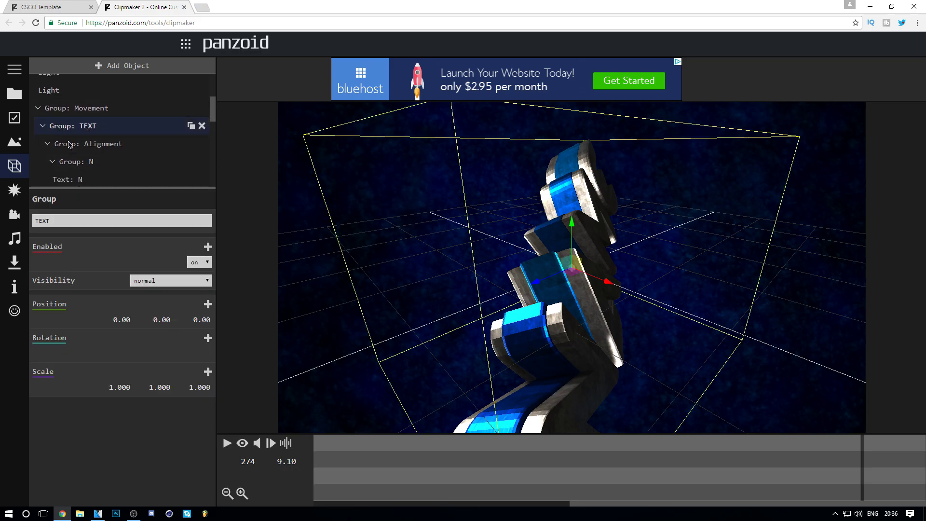
{"action": "scroll", "coordinate": [68, 144], "scroll_direction": "up", "scroll_amount": 5}
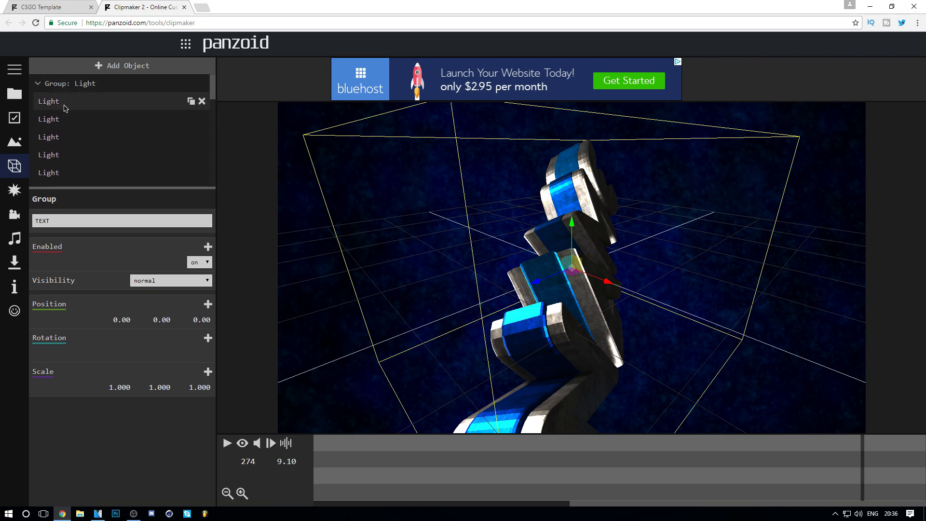
{"action": "scroll", "coordinate": [68, 115], "scroll_direction": "down", "scroll_amount": 5}
{"action": "left_click", "coordinate": [86, 137]}
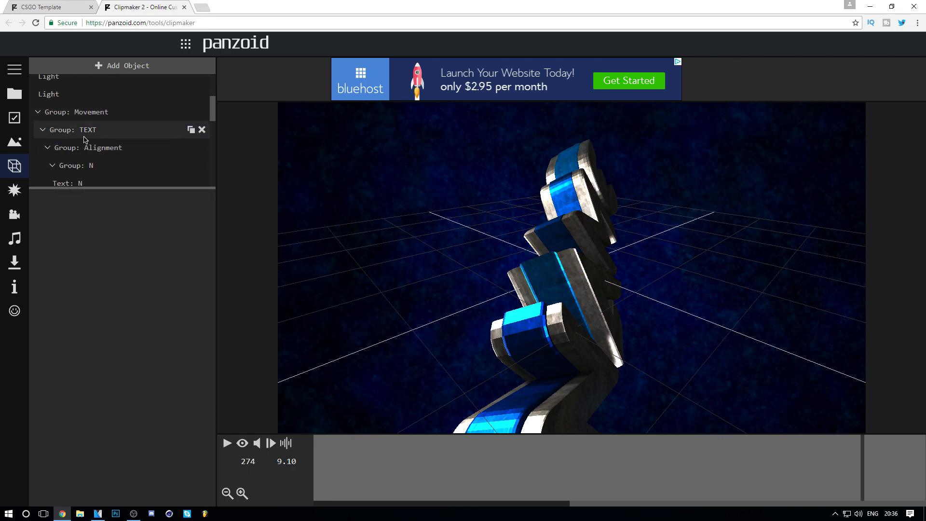
{"action": "left_click", "coordinate": [84, 137]}
- Replace the TEXT group's name with 'INTRO FREE'
{"action": "double_click", "coordinate": [52, 220]}
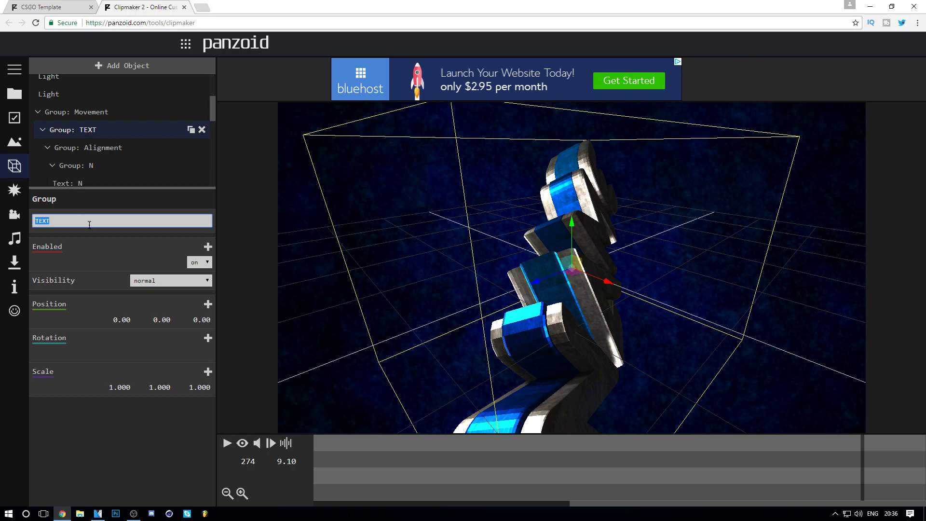
{"action": "type", "text": "TE"}
{"action": "triple_click", "coordinate": [81, 220]}
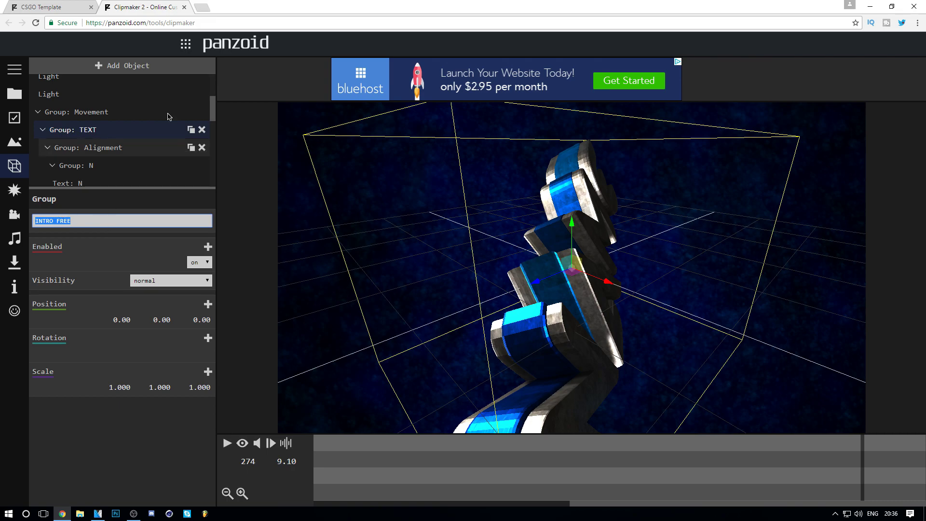
{"action": "left_click", "coordinate": [109, 130]}
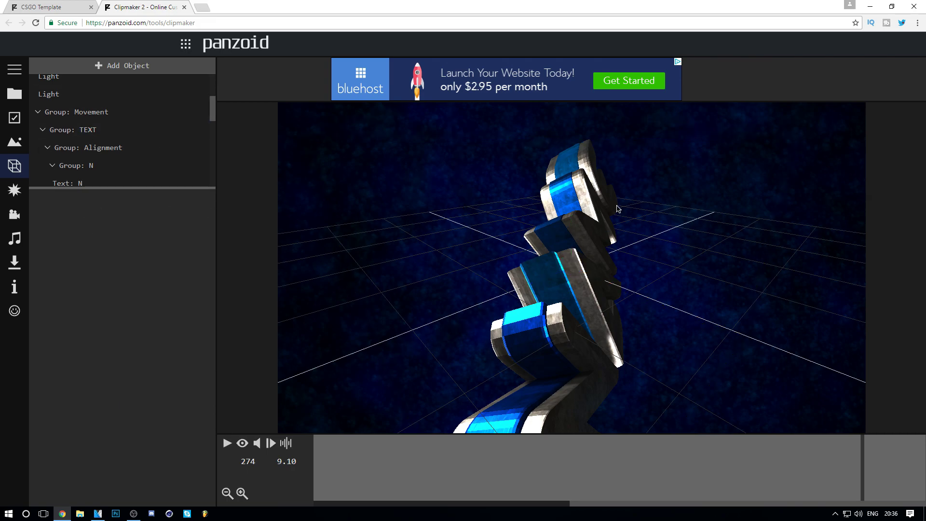
{"action": "left_click", "coordinate": [103, 132]}
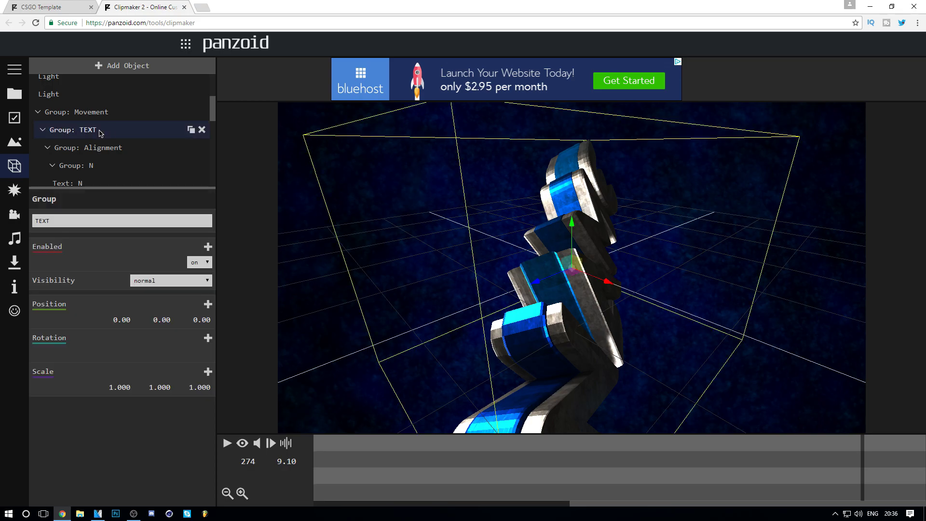
{"action": "double_click", "coordinate": [115, 225]}
{"action": "type", "text": "INTRO FREE"}
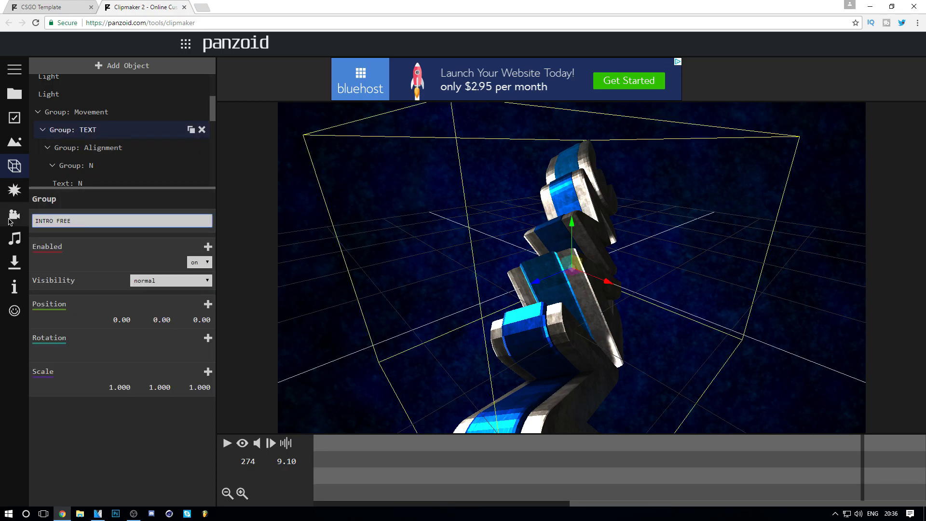
{"action": "key", "text": "Return"}
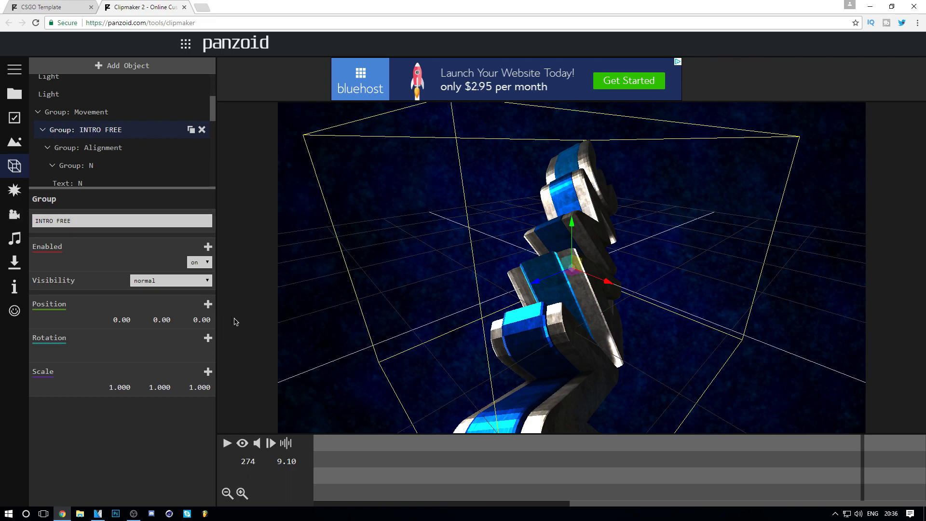
- Rename Group: N to 'INTRO' and play the preview showing the INTR letters
{"action": "scroll", "coordinate": [115, 147], "scroll_direction": "down", "scroll_amount": 1}
{"action": "left_click", "coordinate": [104, 124]}
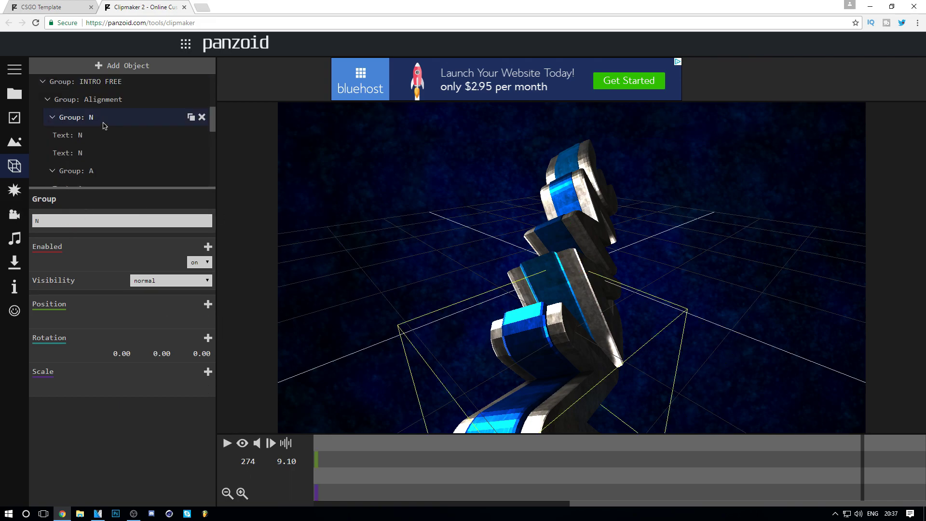
{"action": "double_click", "coordinate": [69, 218]}
{"action": "type", "text": "INTRO"}
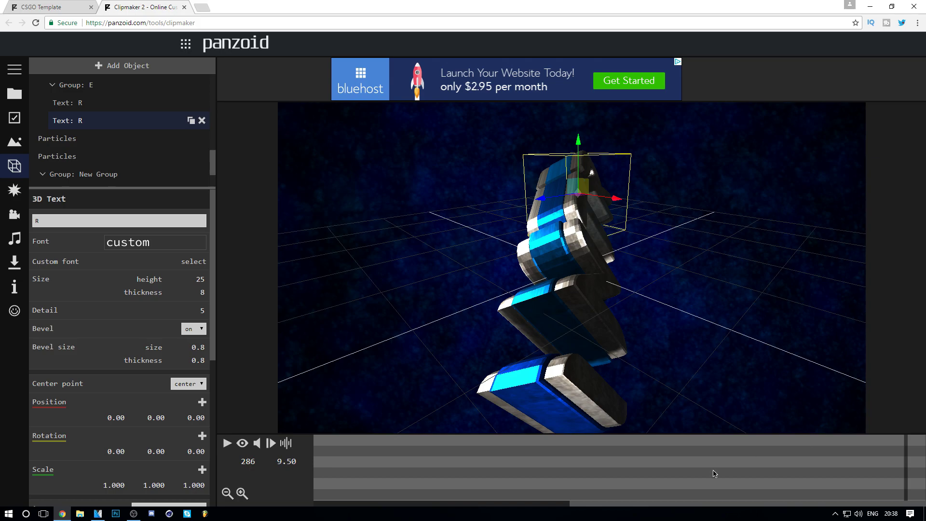
{"action": "key", "text": "space"}
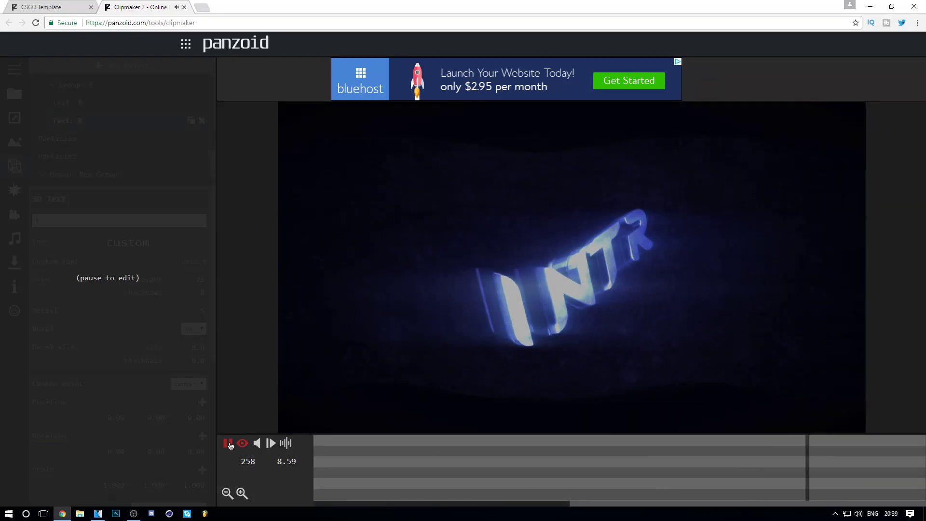
- Pause the preview at 8.60 and look through the FX, Camera and Audio panels
{"action": "left_click", "coordinate": [227, 443]}
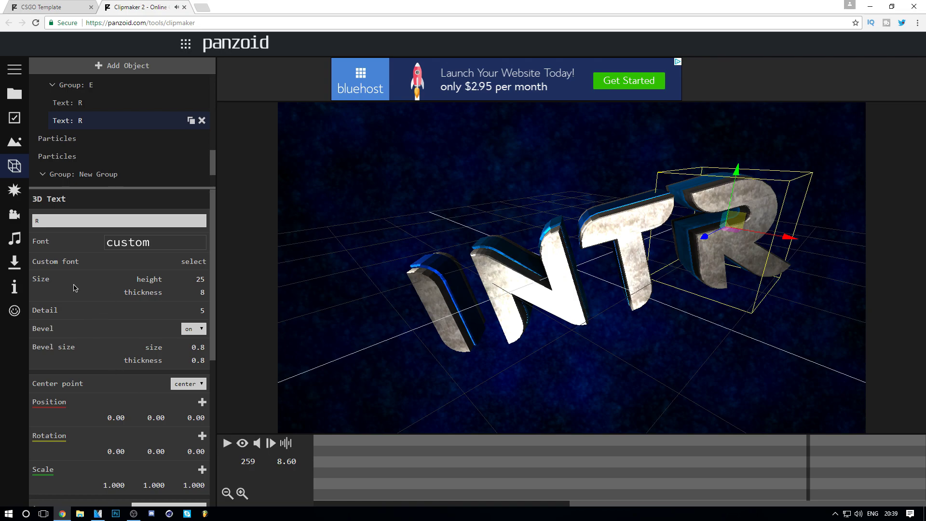
{"action": "left_click", "coordinate": [23, 193]}
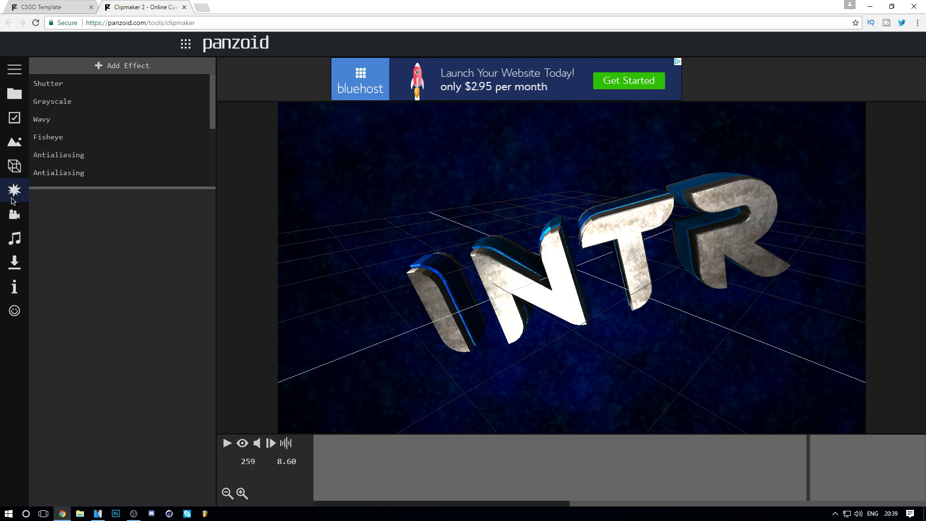
{"action": "left_click", "coordinate": [16, 215]}
{"action": "left_click", "coordinate": [12, 241]}
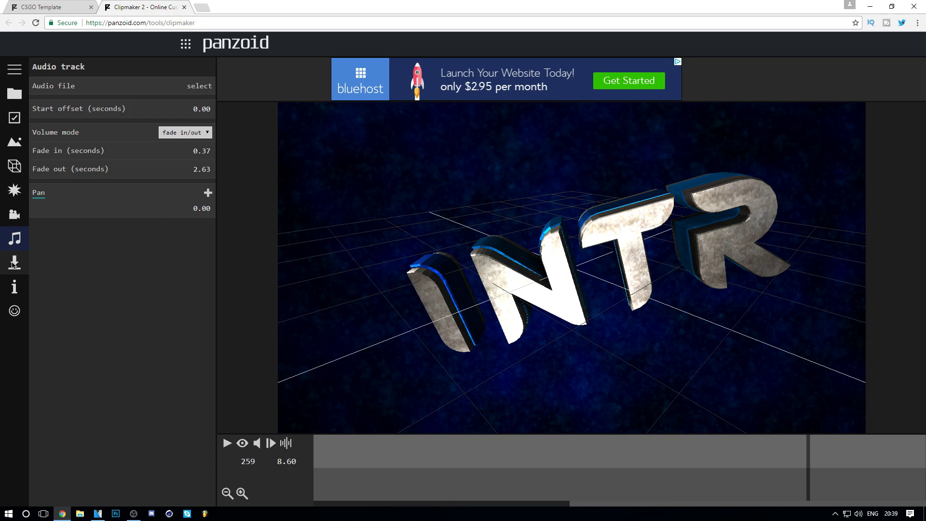
- Bring up the Download your video panel and list the render Mode choices
{"action": "left_click", "coordinate": [15, 263]}
{"action": "left_click", "coordinate": [14, 93]}
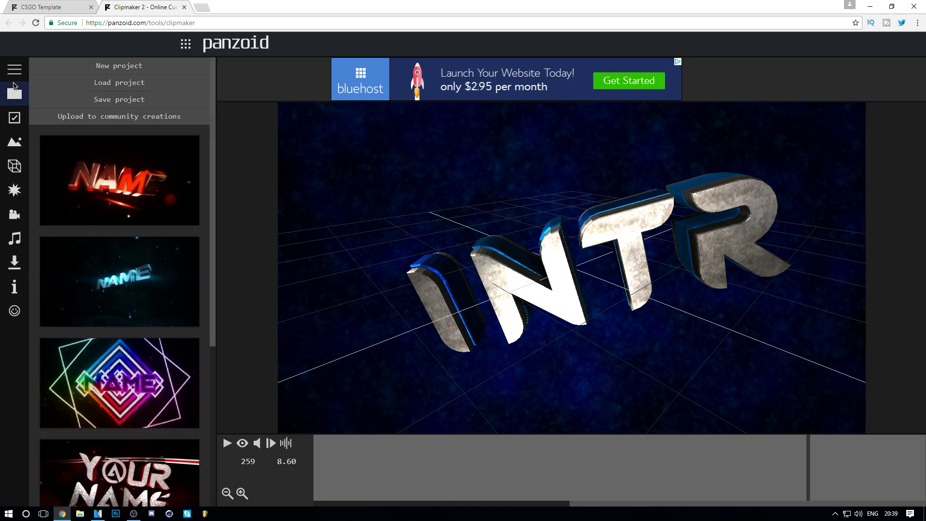
{"action": "left_click", "coordinate": [14, 69]}
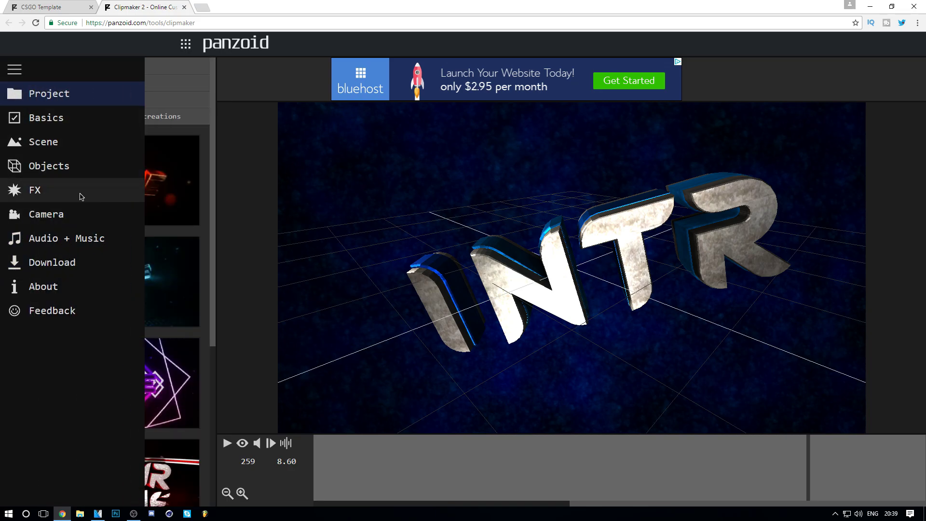
{"action": "left_click", "coordinate": [72, 262]}
{"action": "left_click", "coordinate": [159, 85]}
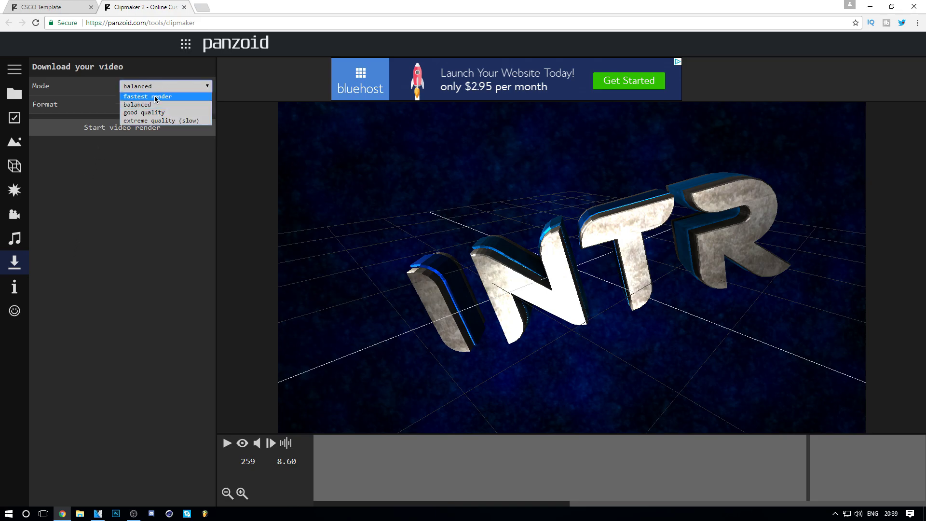
- Pick fastest render with .mkv (vp8/opus), start the video render, then cancel it
{"action": "left_click", "coordinate": [156, 97]}
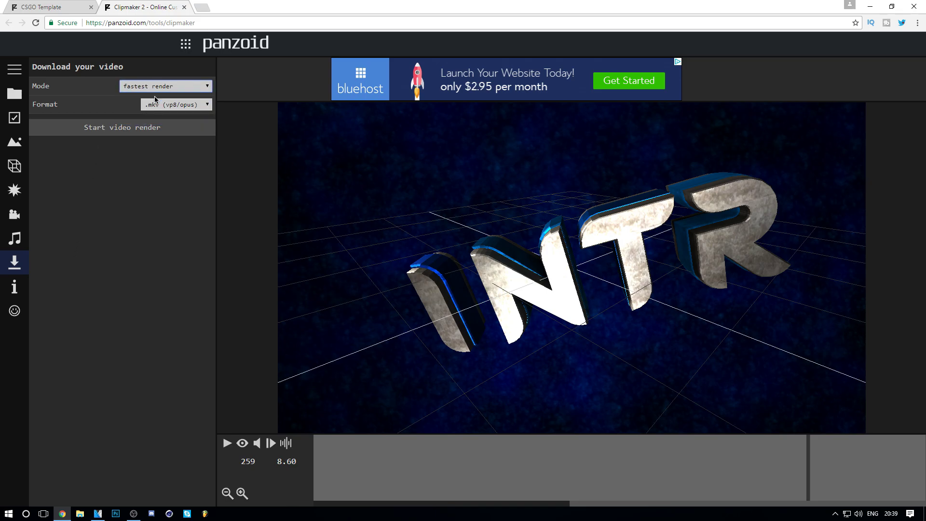
{"action": "left_click", "coordinate": [126, 128]}
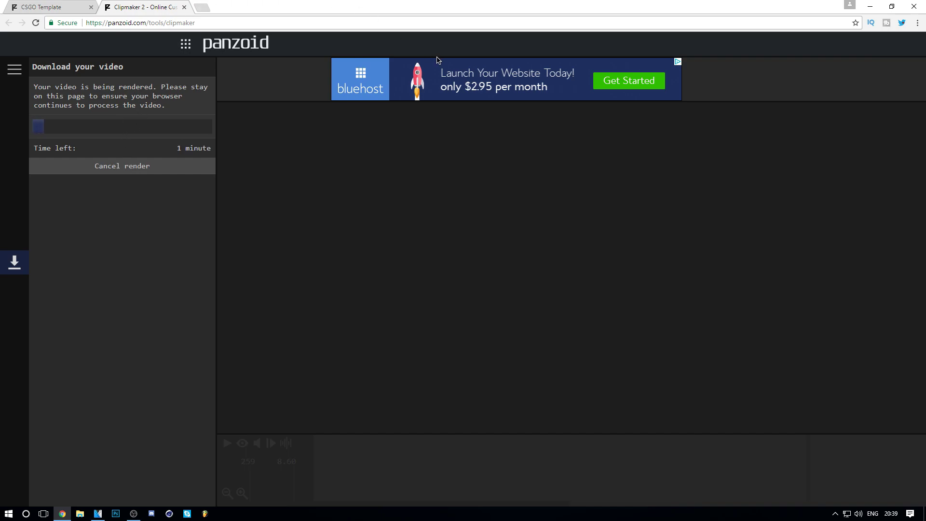
{"action": "left_click", "coordinate": [151, 171]}
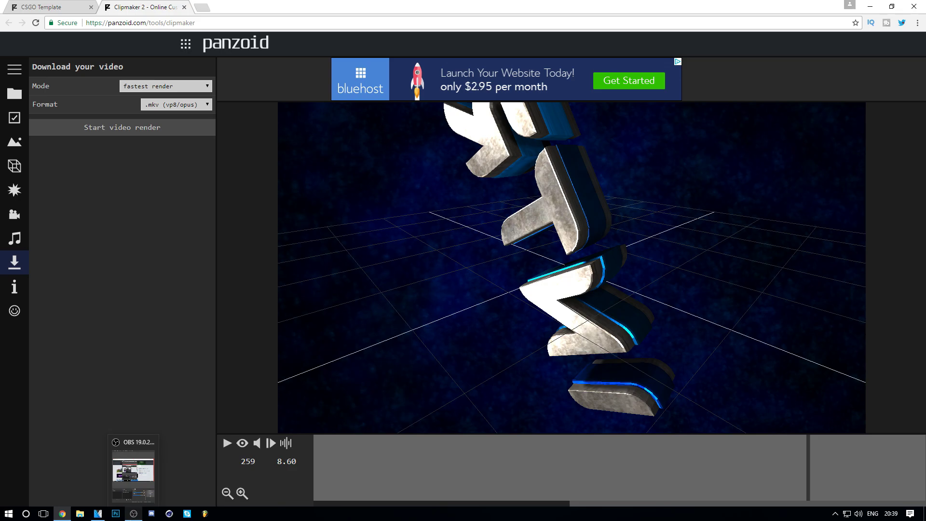
- Restore the OBS Studio window from the taskbar and maximize it
{"action": "left_click", "coordinate": [134, 514]}
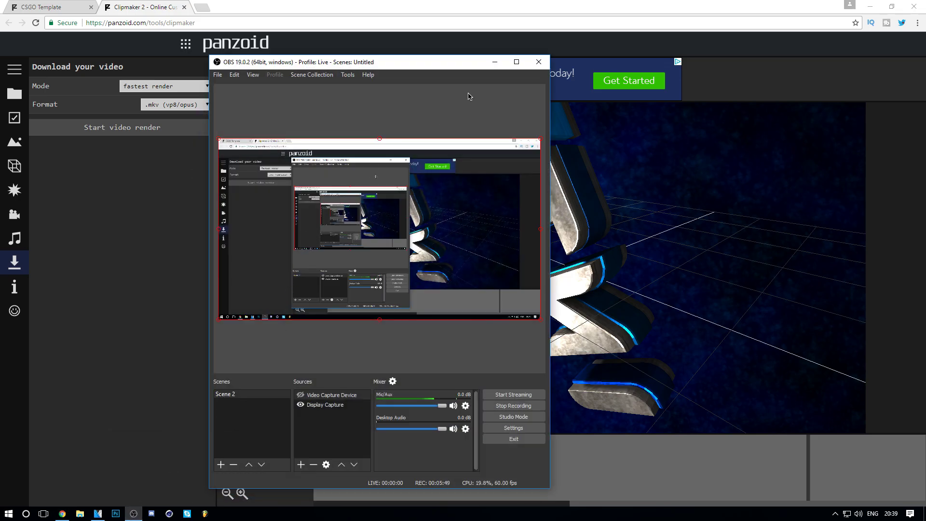
{"action": "left_click", "coordinate": [516, 62]}
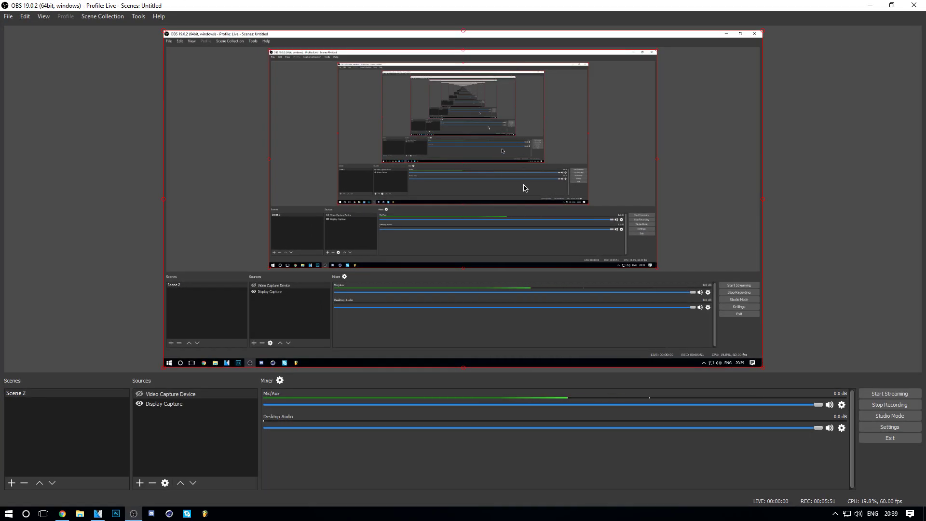